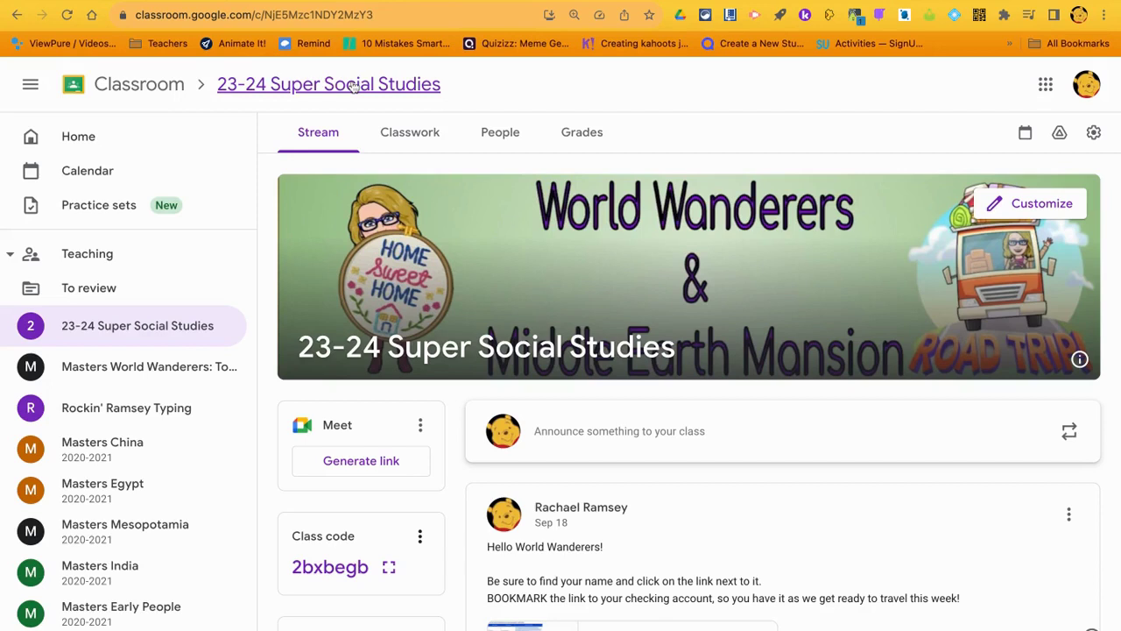
Open the World Wanderers Task Checklist Doc attached under Pre-Flight in Classwork
click(408, 132)
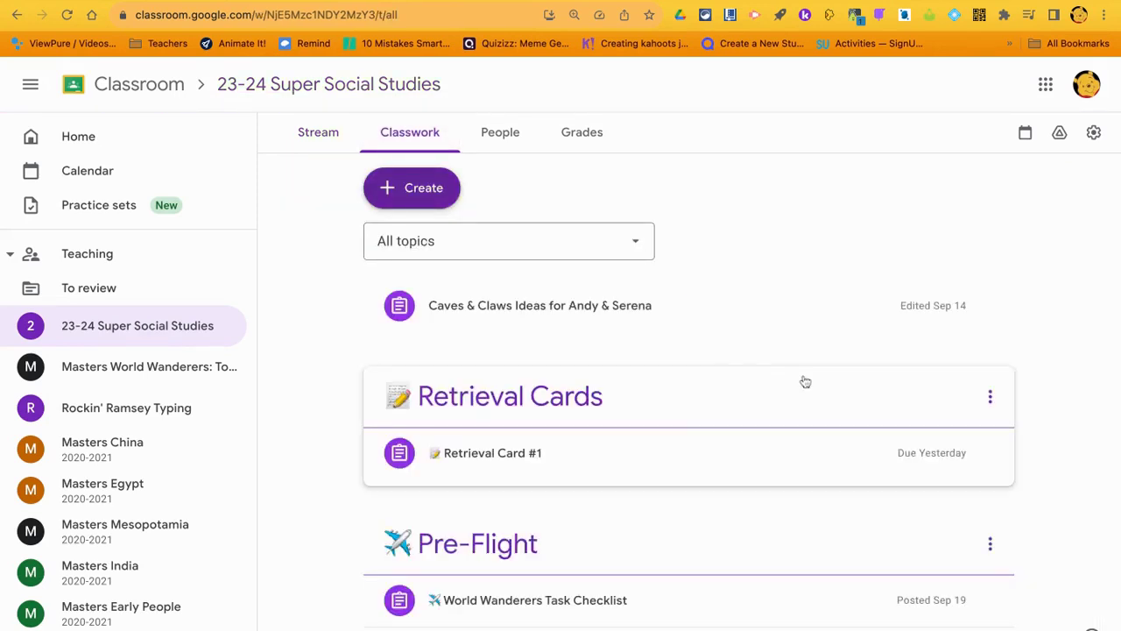
scroll(733, 333, down, 3)
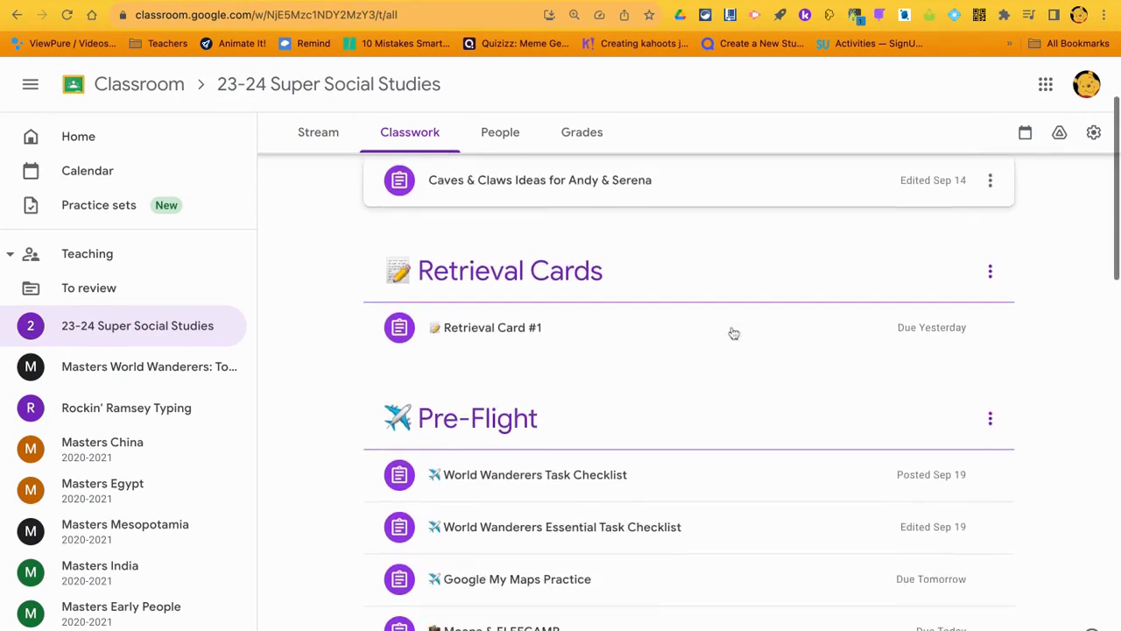
double_click(617, 472)
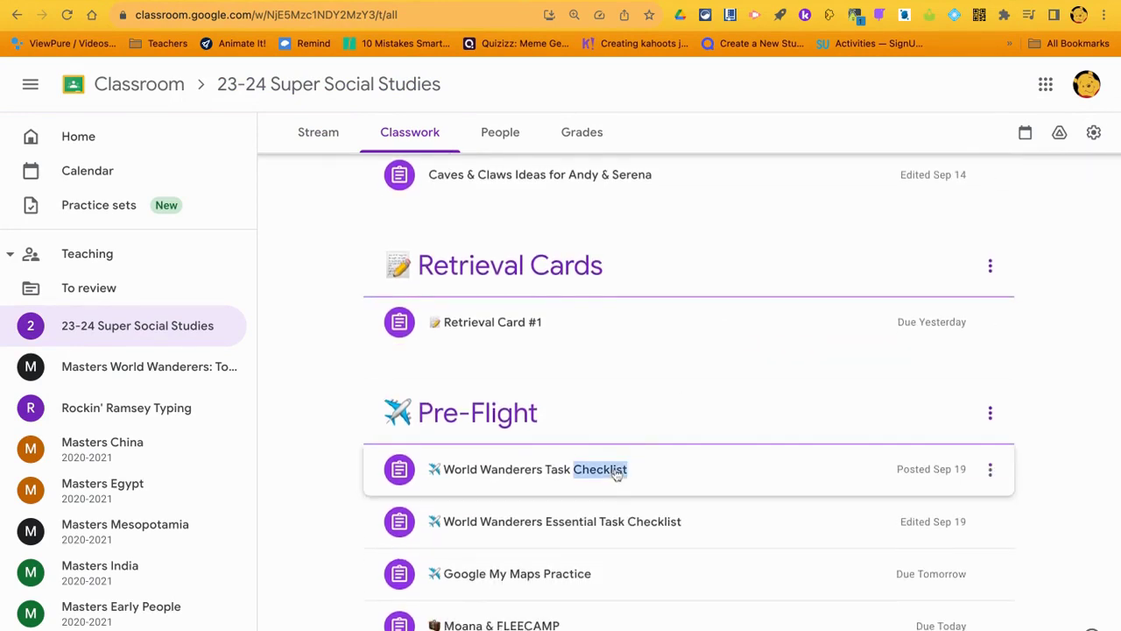
click(558, 473)
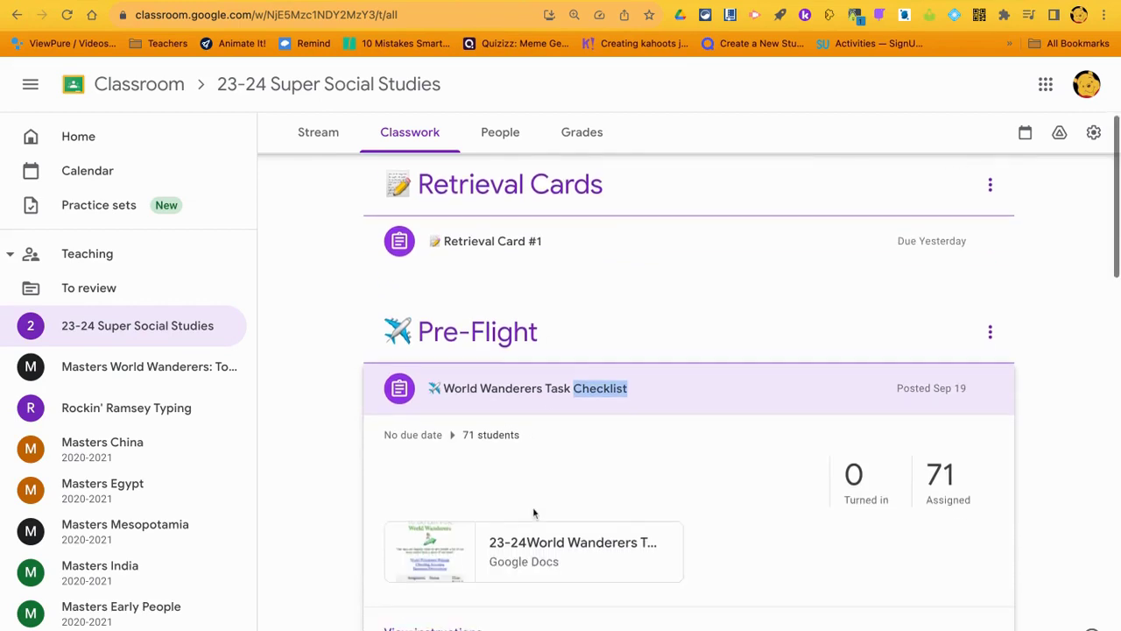
click(536, 512)
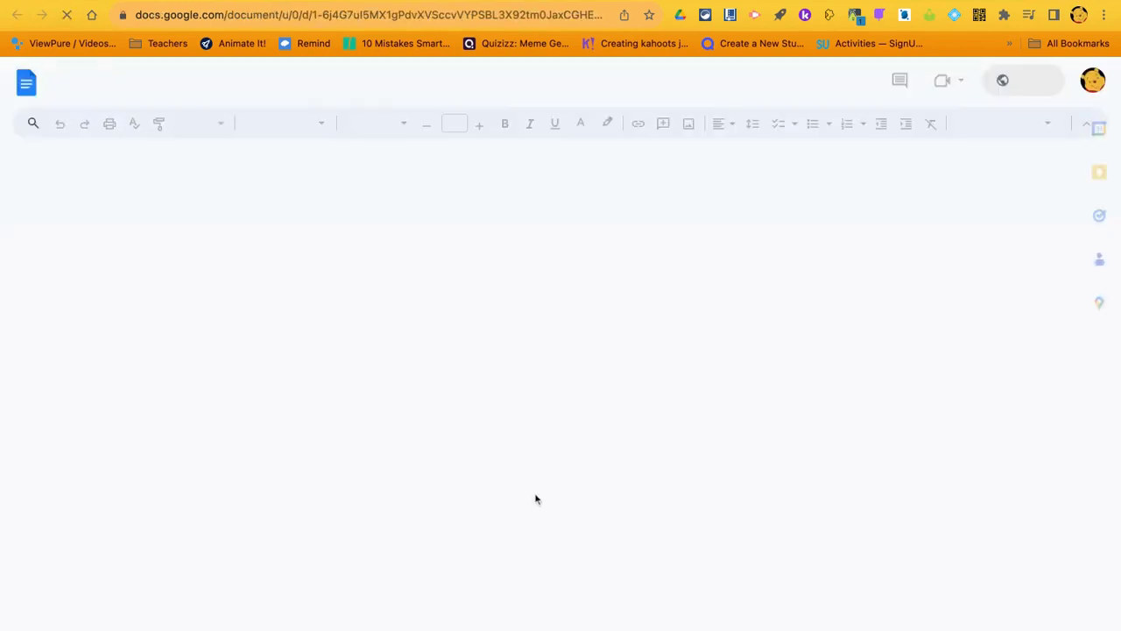
Follow the checklist's Google My Maps Practice link to that Classroom assignment
scroll(748, 441, down, 5)
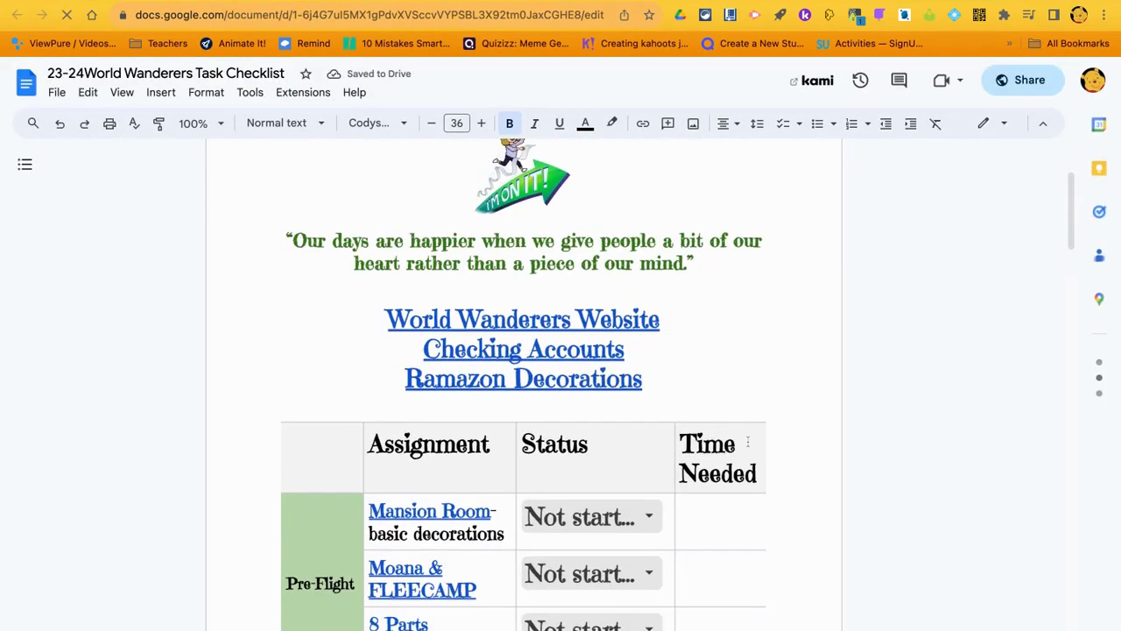
scroll(756, 411, down, 4)
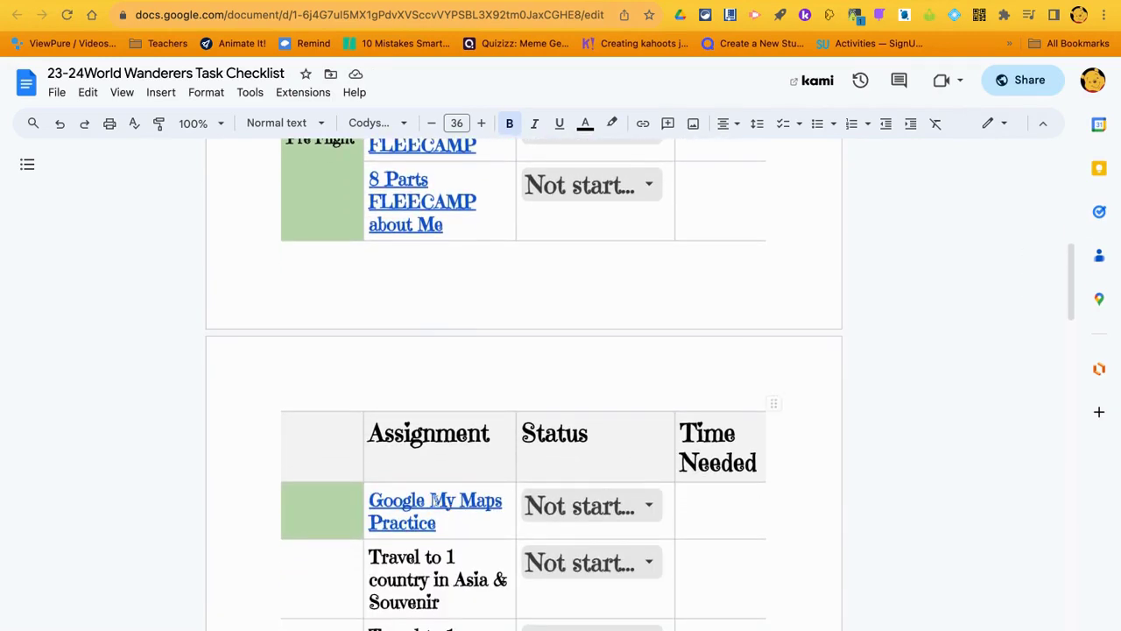
click(431, 502)
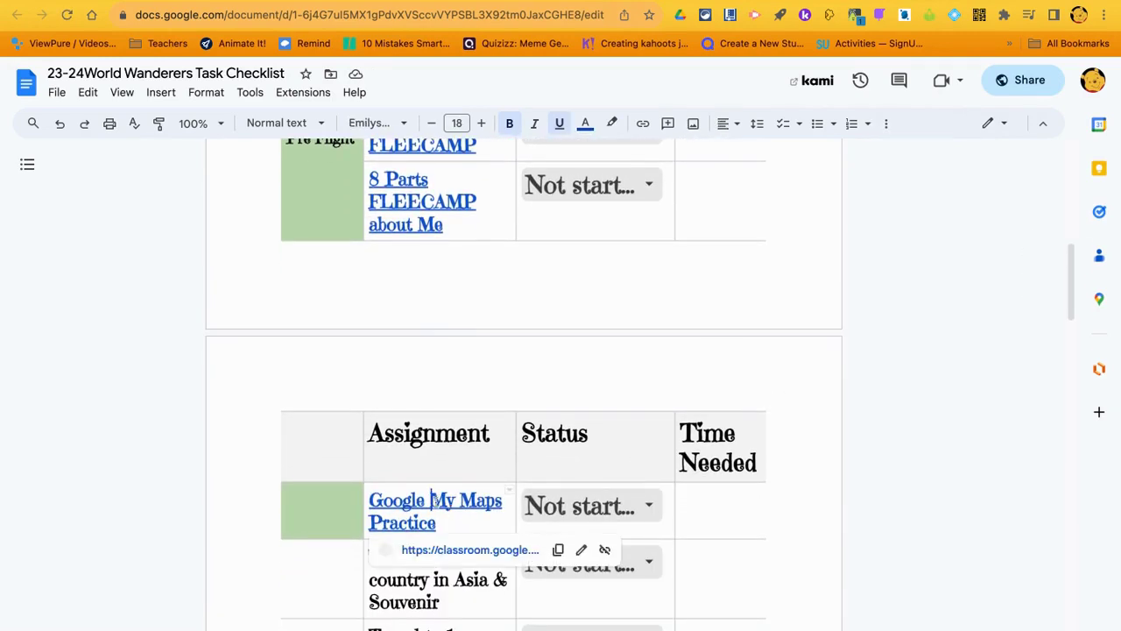
click(452, 554)
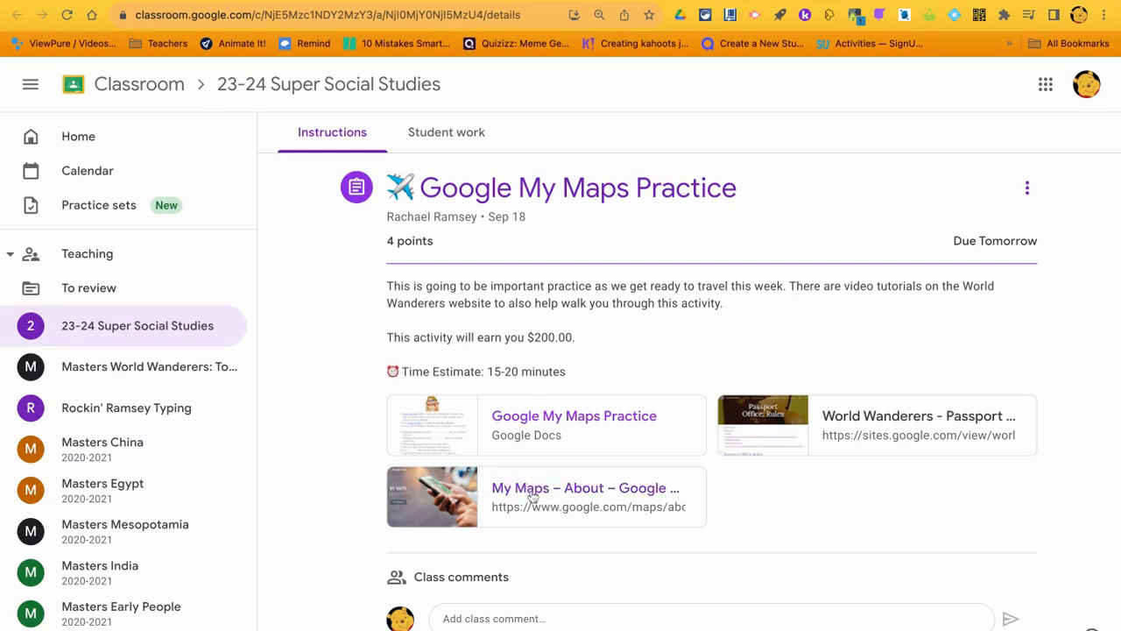
Open the Google My Maps Practice worksheet and reach My Maps through its About link
click(523, 436)
click(495, 508)
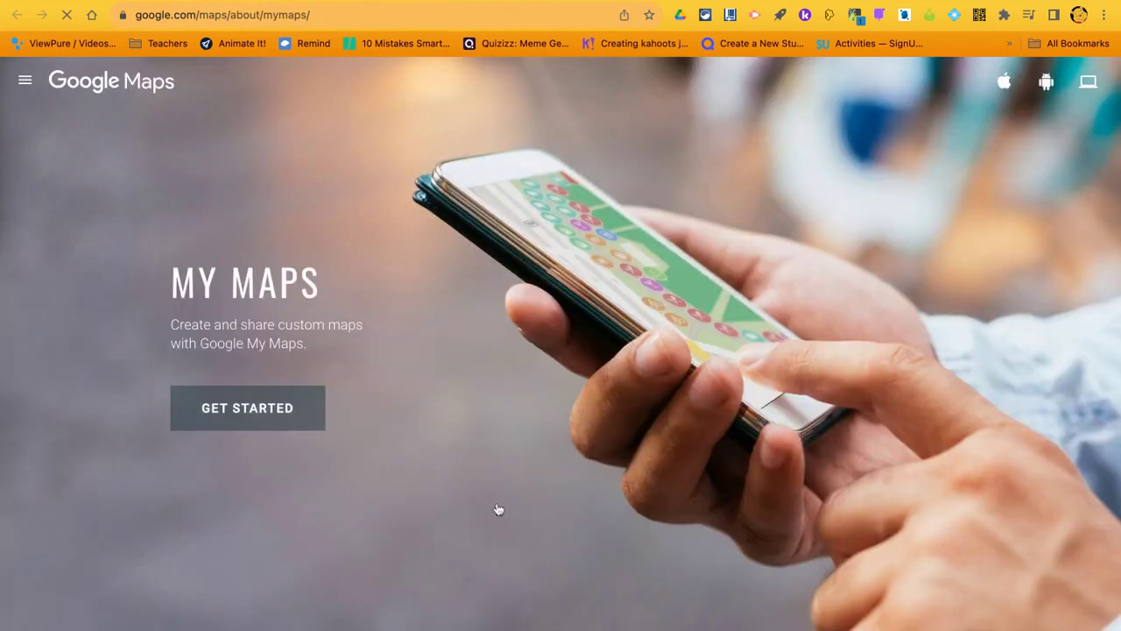
click(243, 413)
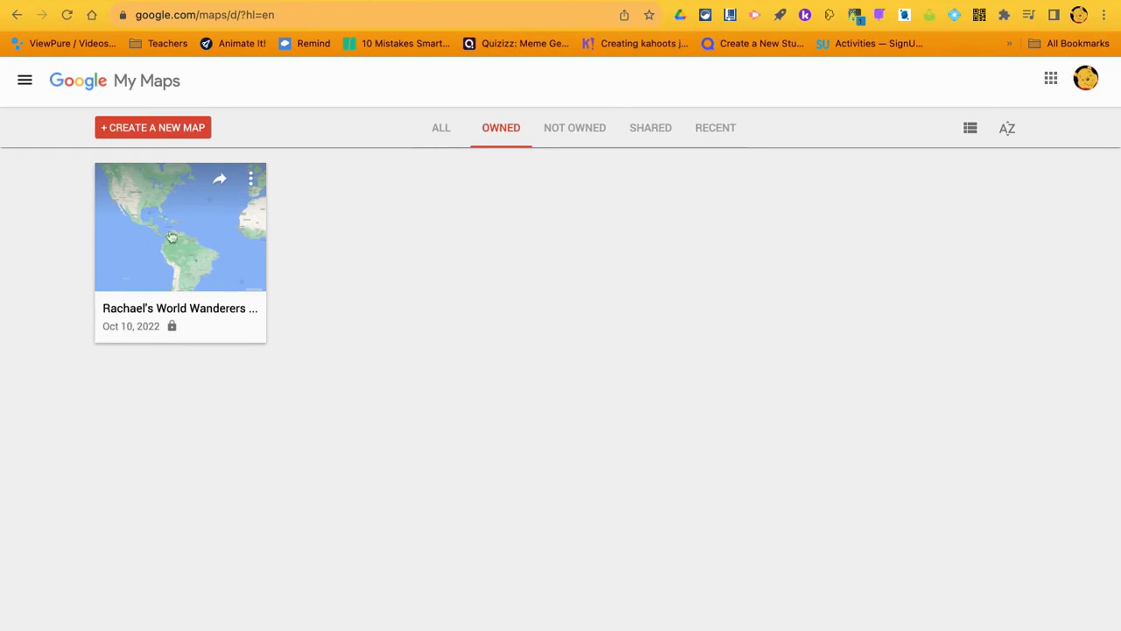
Create a new map and save its title as 'World Wanderers'
click(157, 129)
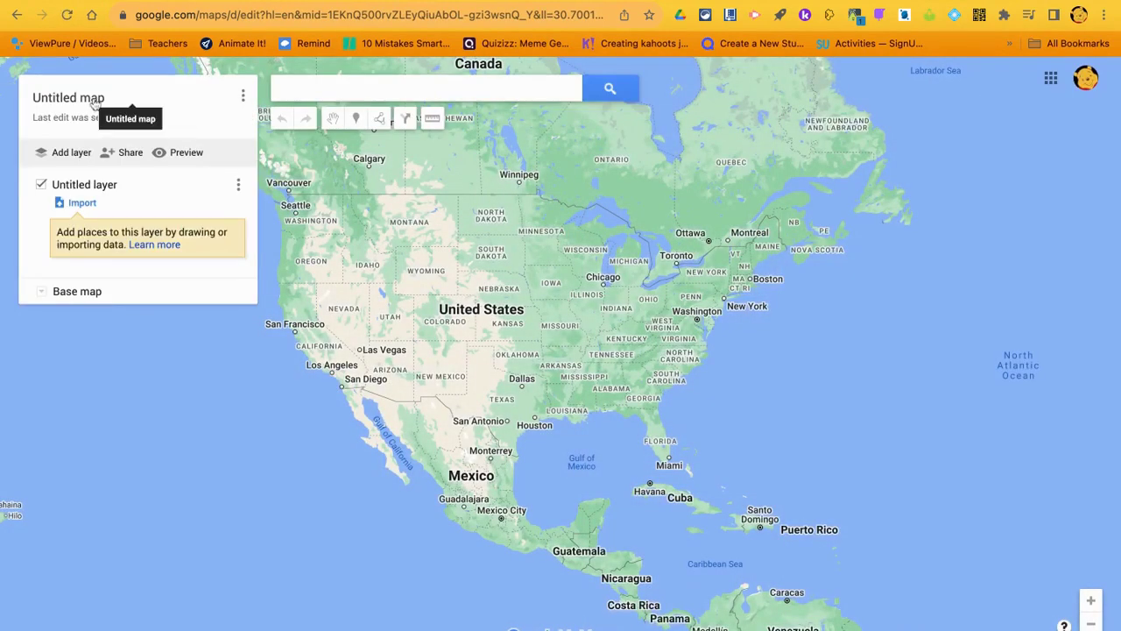
click(94, 102)
text(W)
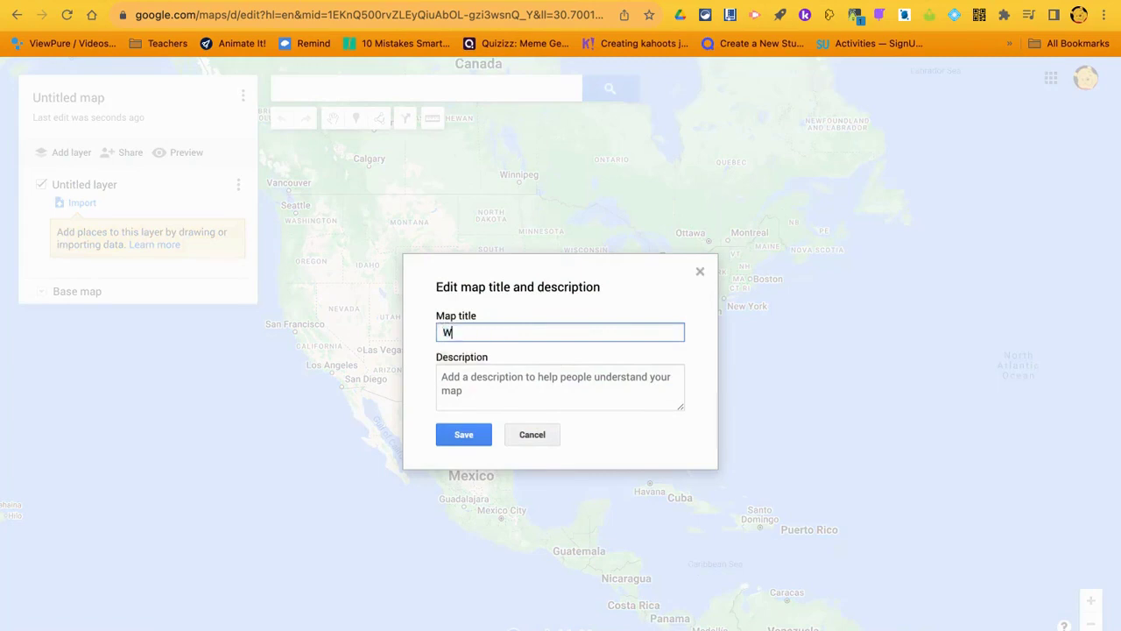
text(orld Wanderers)
click(457, 435)
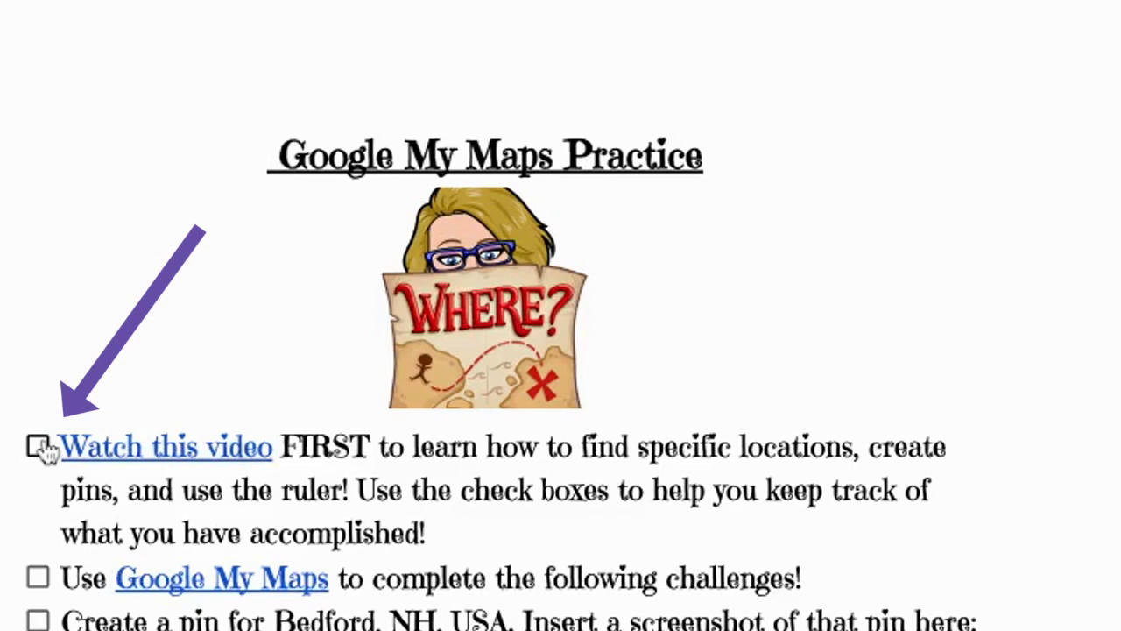
Check off the 'Watch this video FIRST' and 'Use Google My Maps' items
click(40, 449)
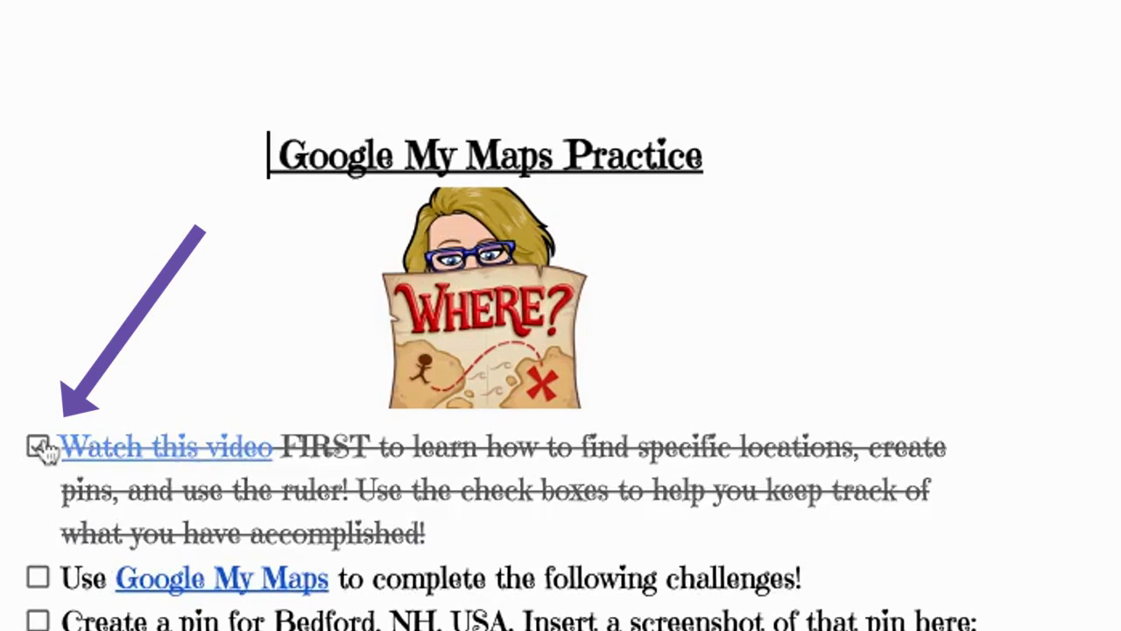
click(39, 582)
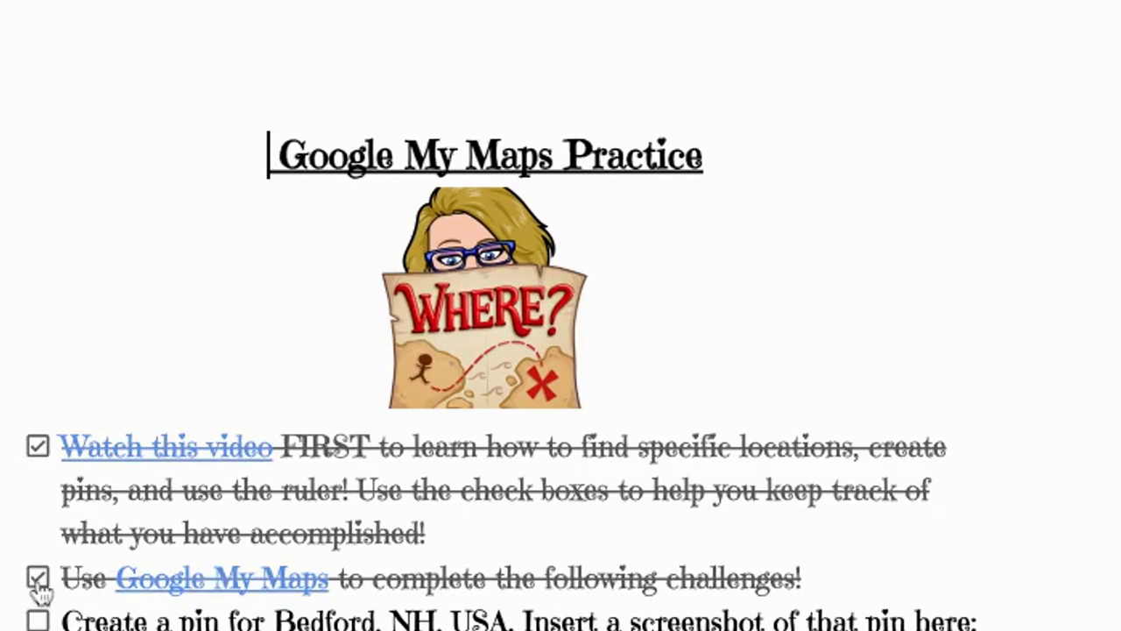
click(38, 577)
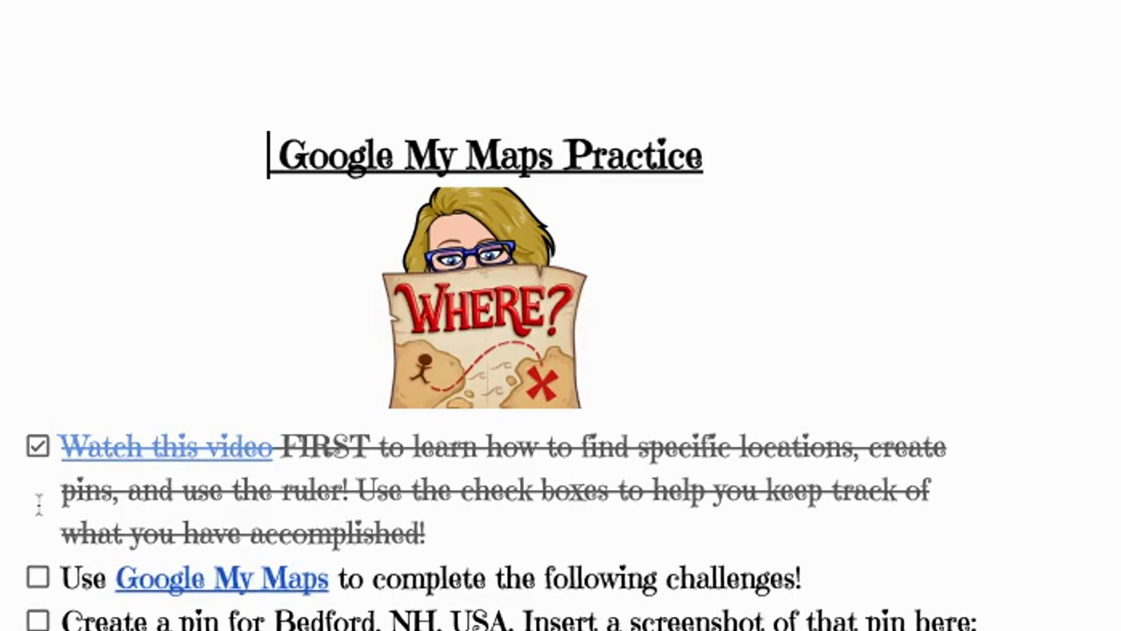
click(38, 449)
click(37, 451)
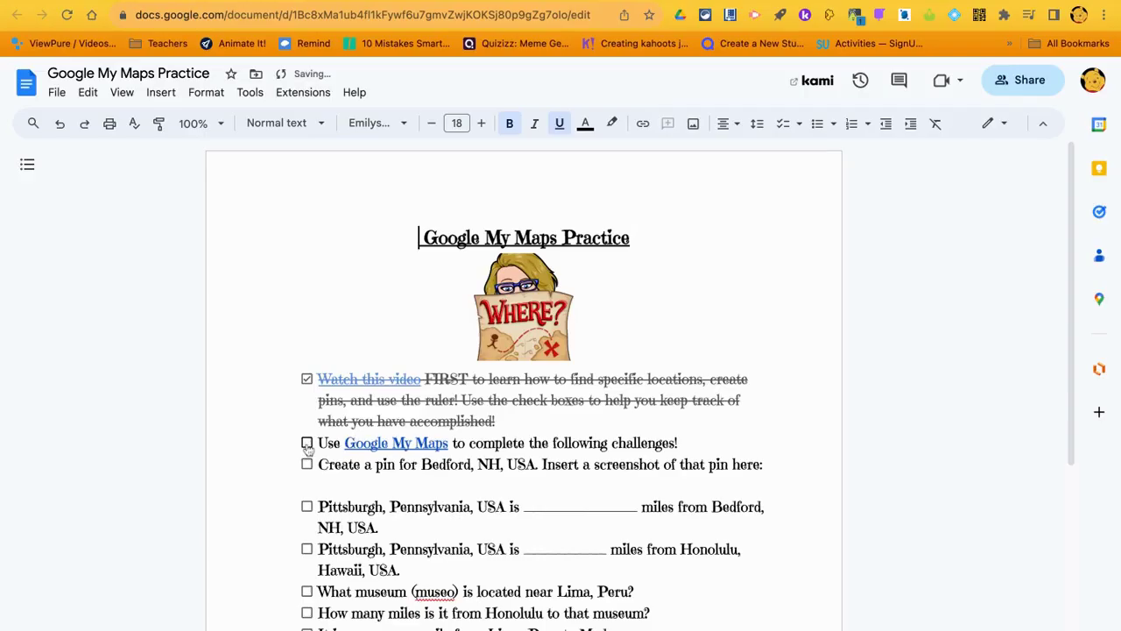
click(37, 577)
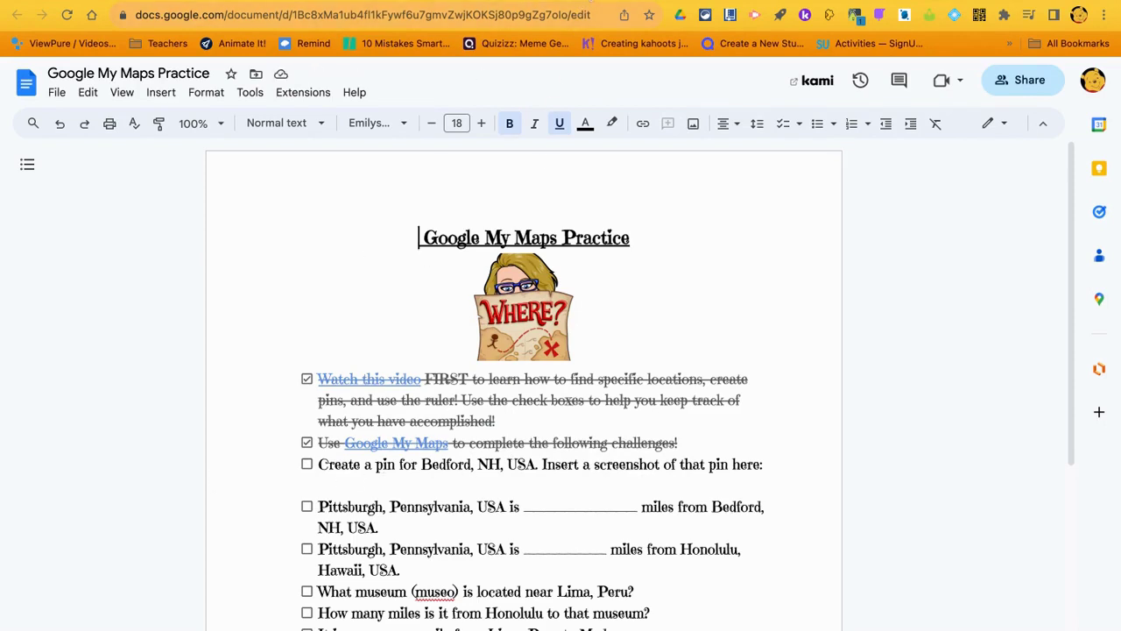
Pin Bedford, NH on the World Wanderers map, then return to the practice worksheet
key(ctrl+Tab)
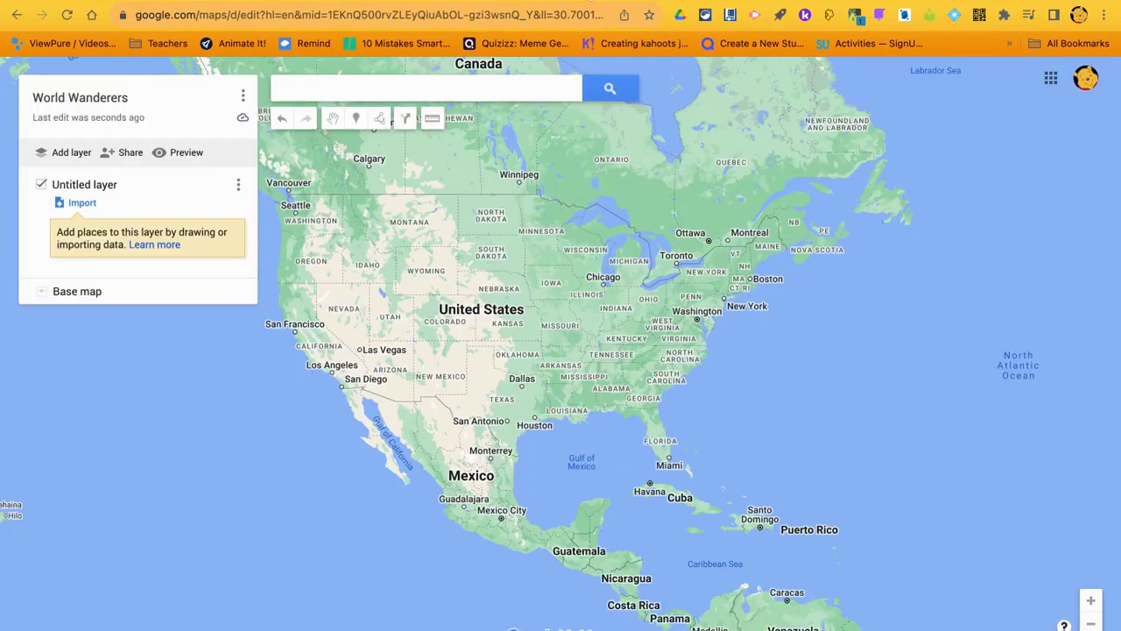
click(441, 89)
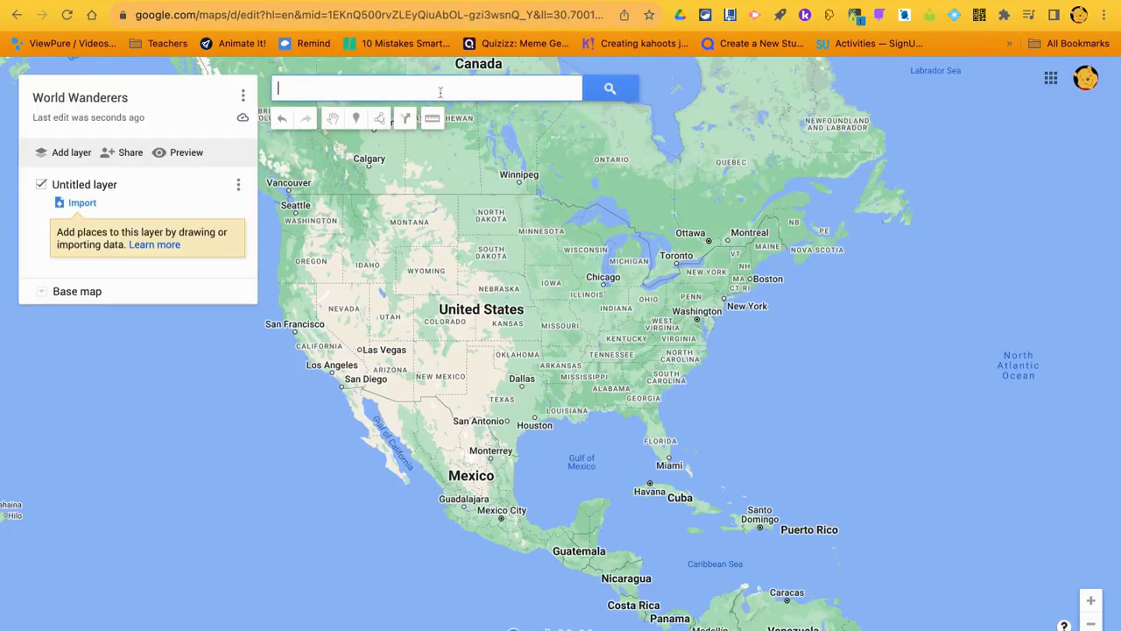
text(Bedford, NH)
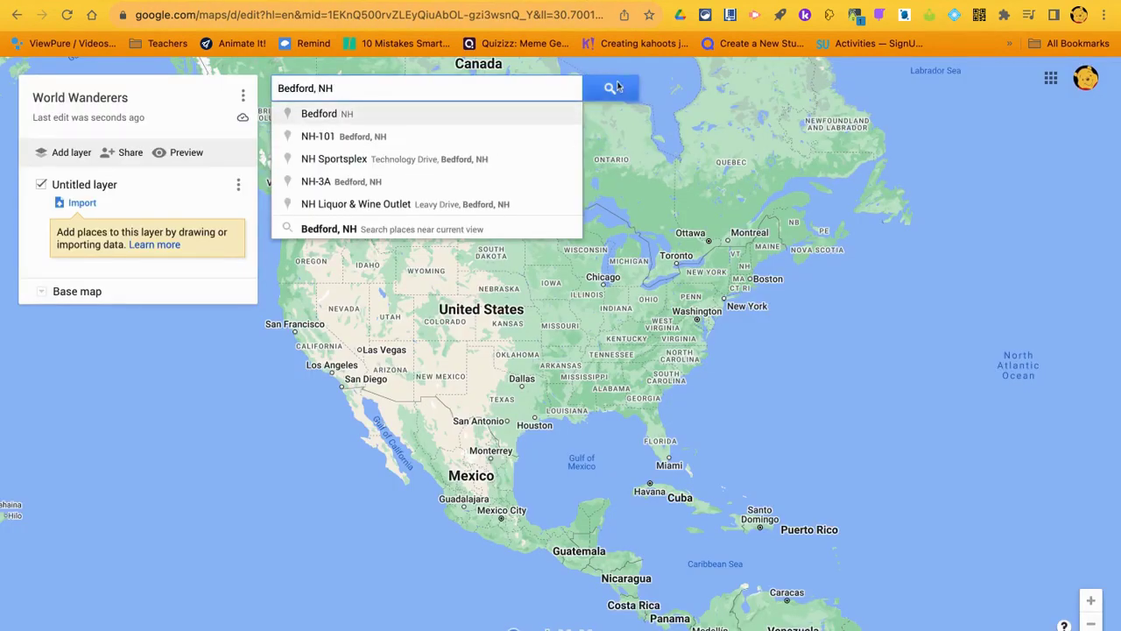
click(613, 88)
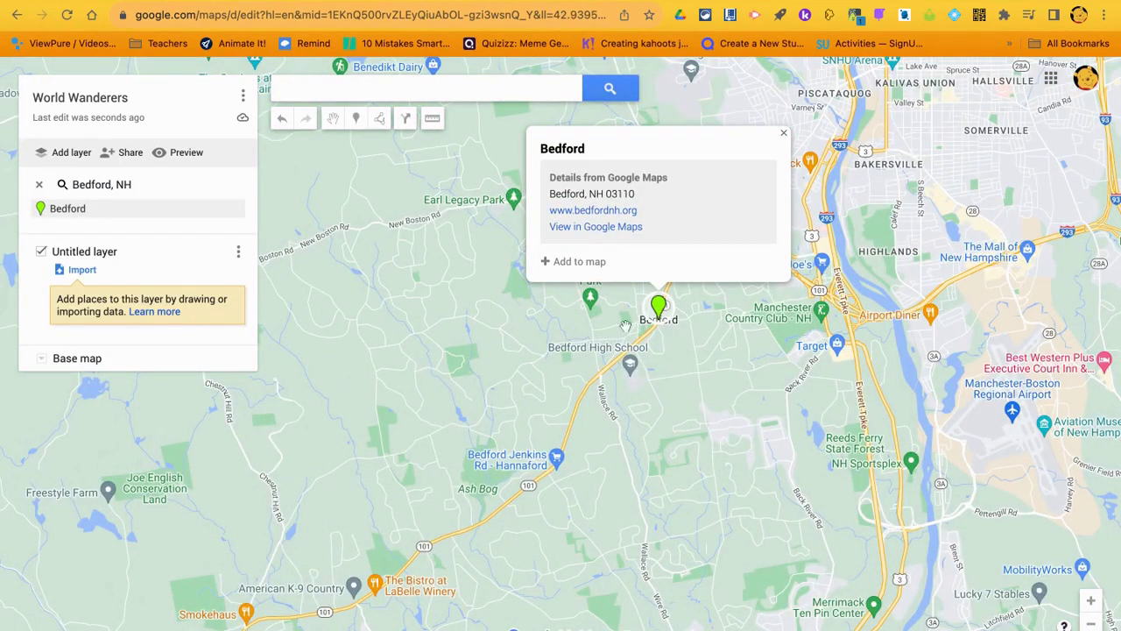
click(572, 262)
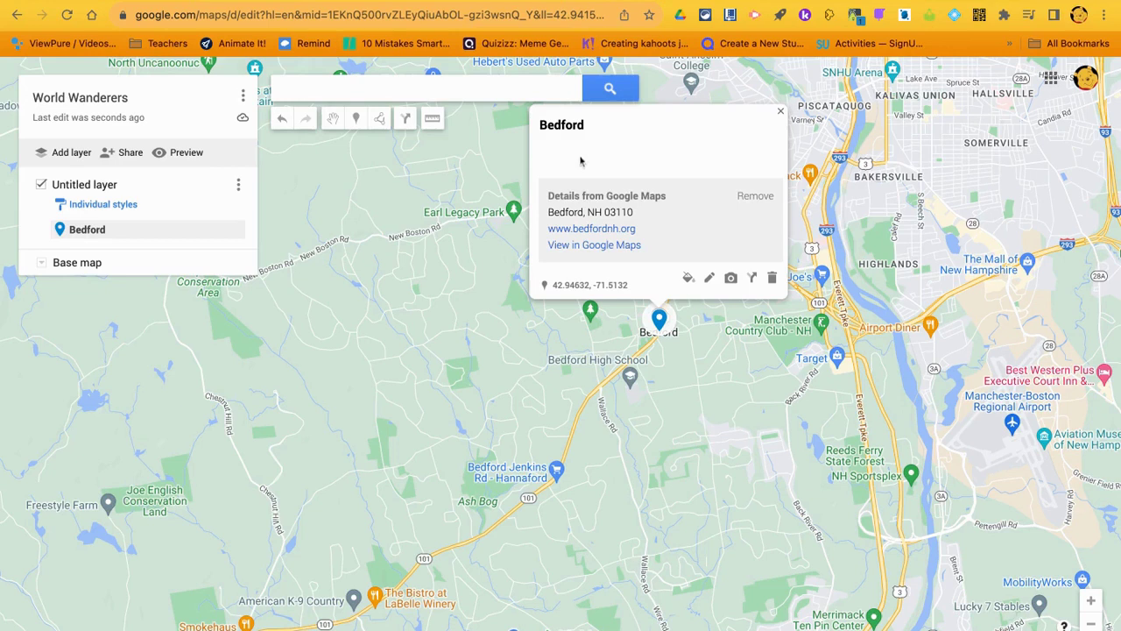
key(ctrl+Tab)
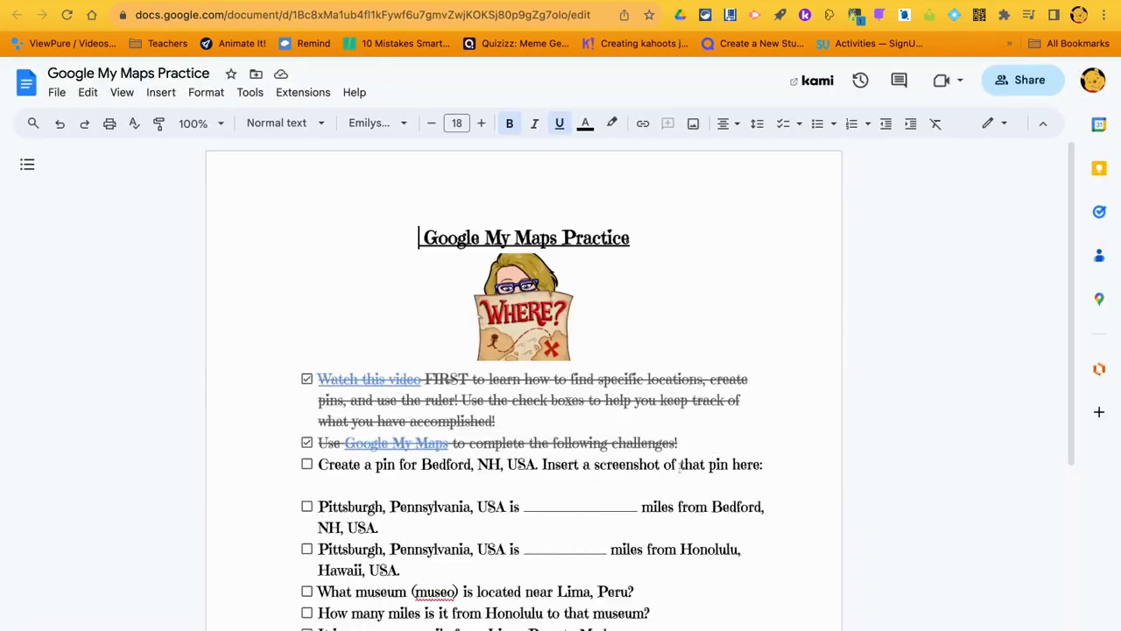
Remove 'here' from the Bedford prompt, paste the pin screenshot there, and tick it
click(775, 466)
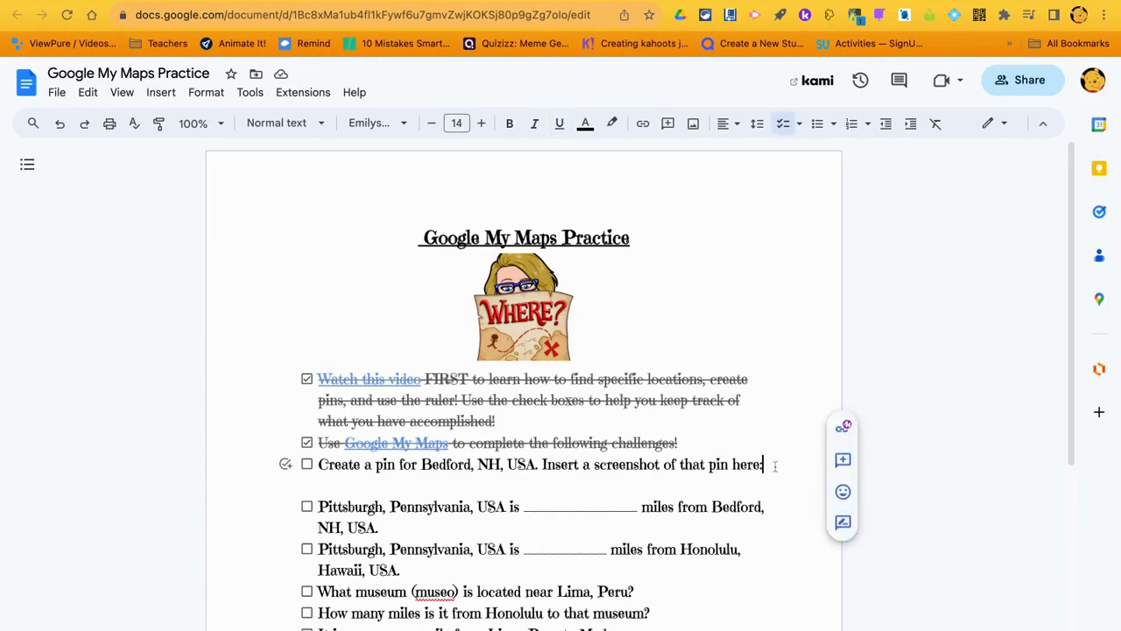
key(Left)
key(BackSpace)
key(BackSpace)
key(BackSpace)
key(BackSpace)
key(BackSpace)
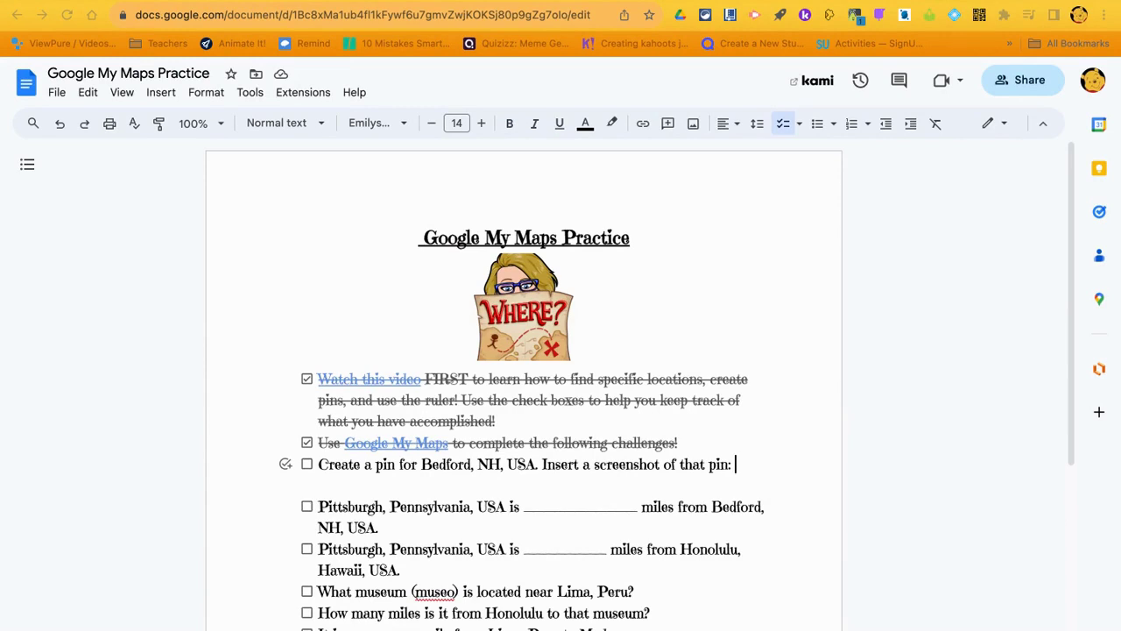
key(ctrl+v)
scroll(581, 357, down, 3)
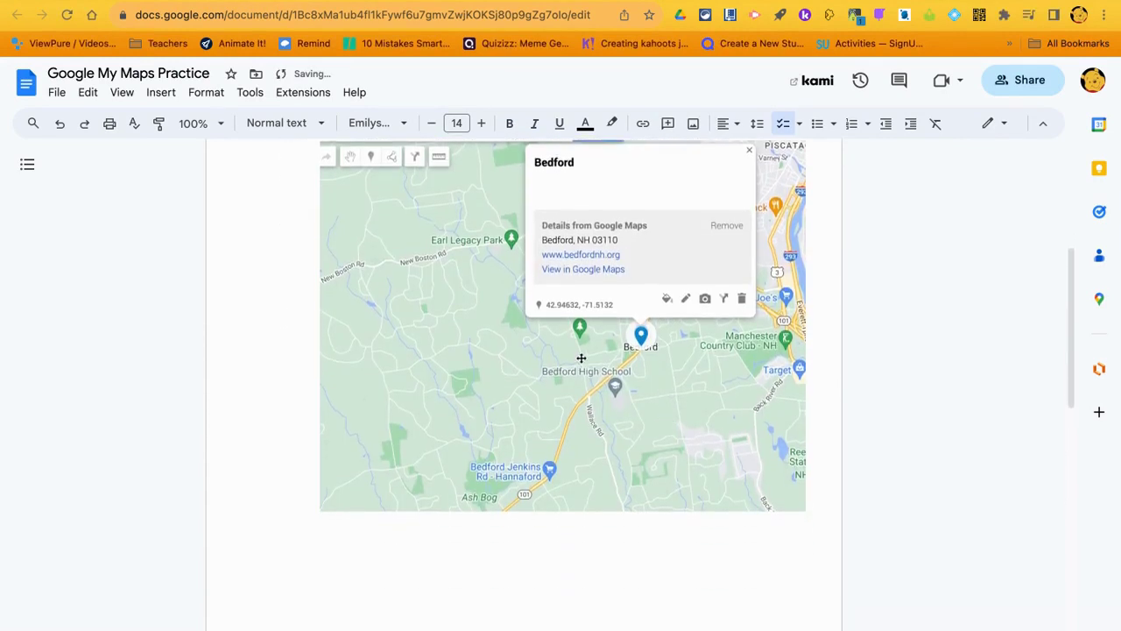
scroll(580, 358, up, 3)
click(308, 235)
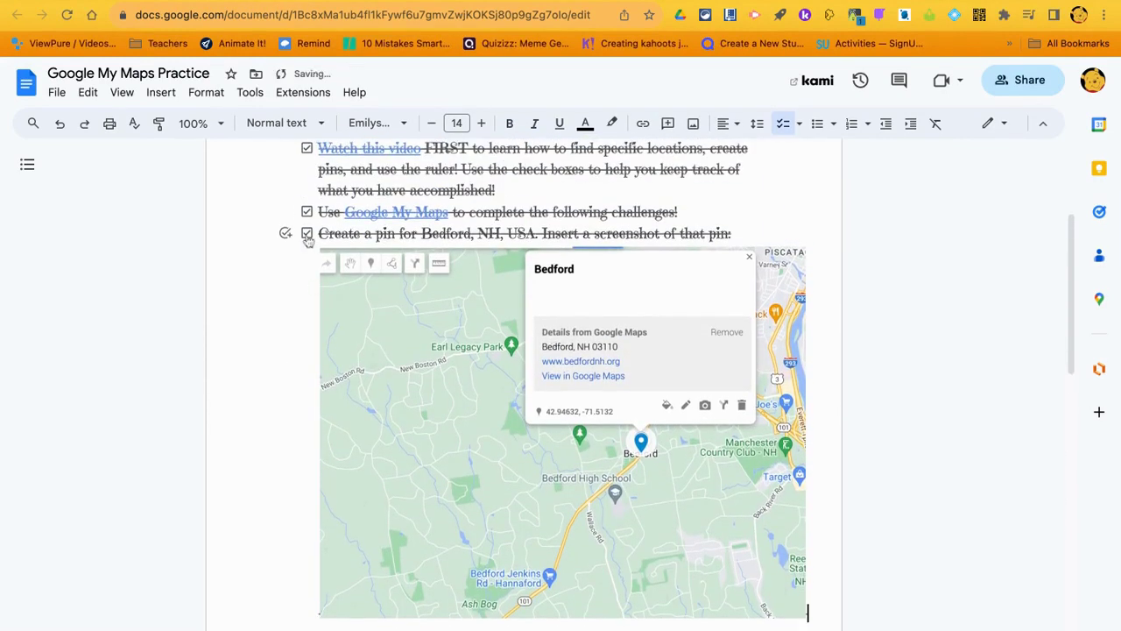
scroll(307, 241, down, 10)
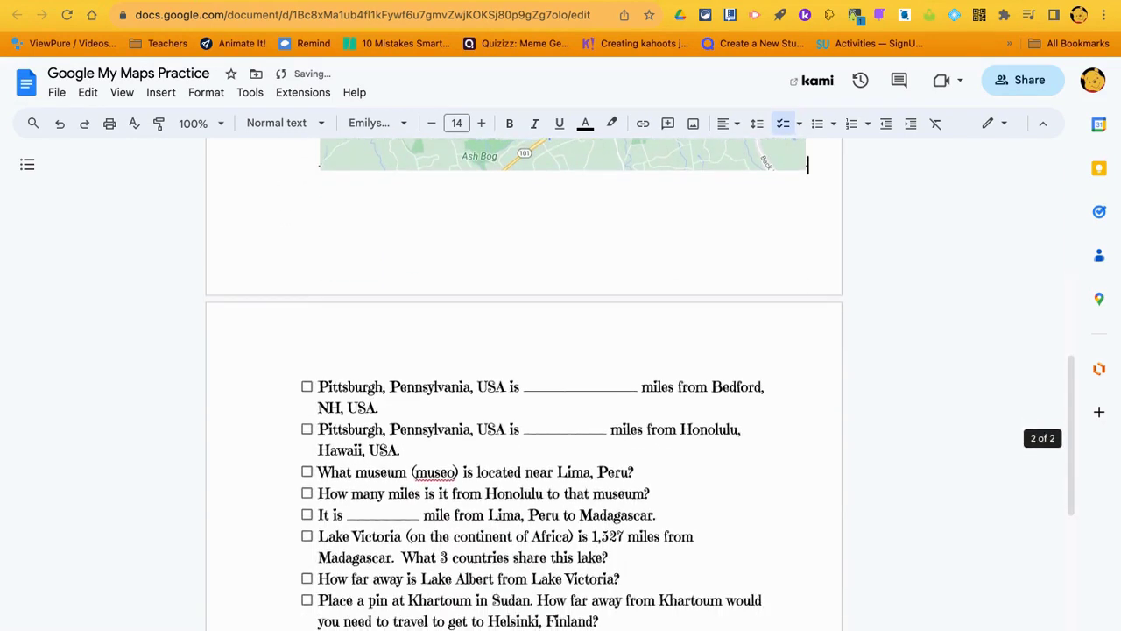
scroll(354, 308, down, 1)
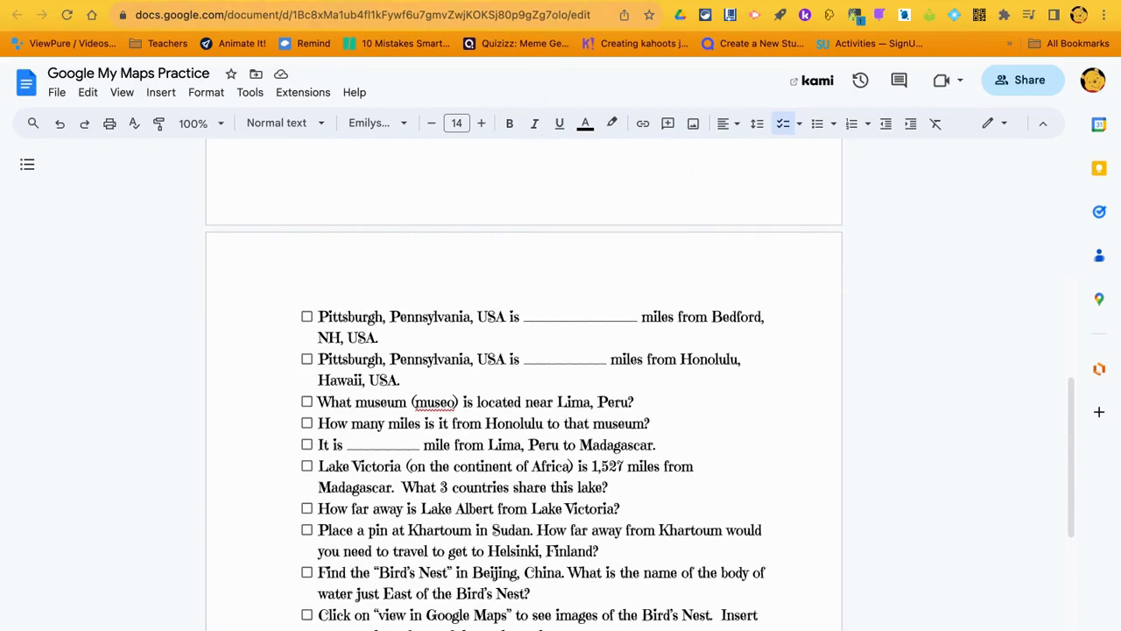
Search for Pittsburgh and add it as a pin on the World Wanderers layer
key(ctrl+Tab)
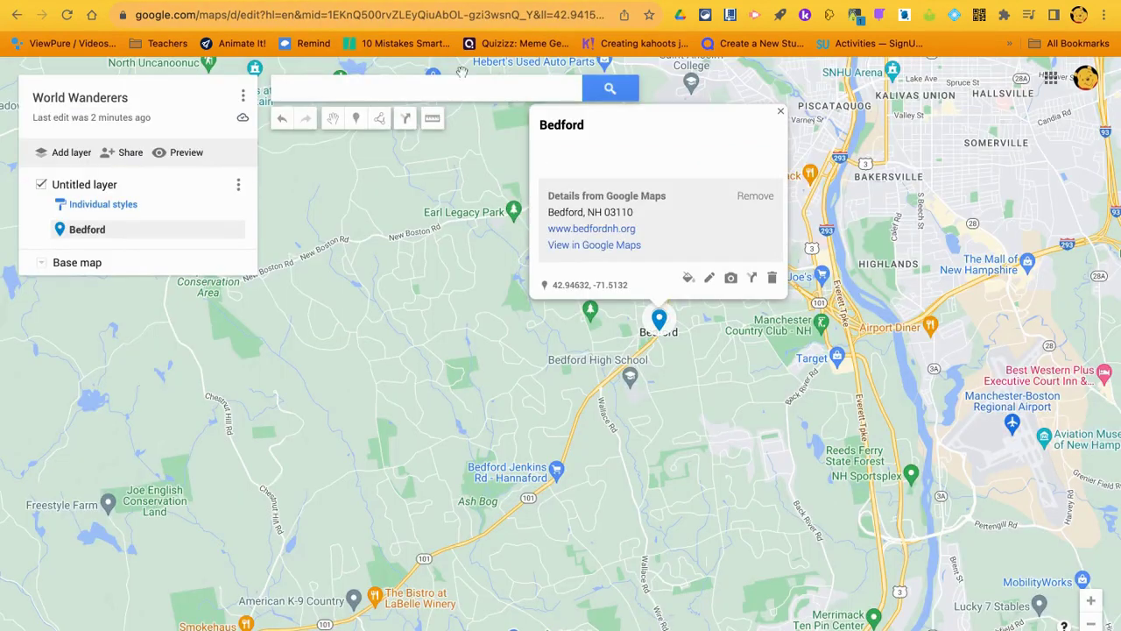
click(387, 91)
text(Pittsburgh)
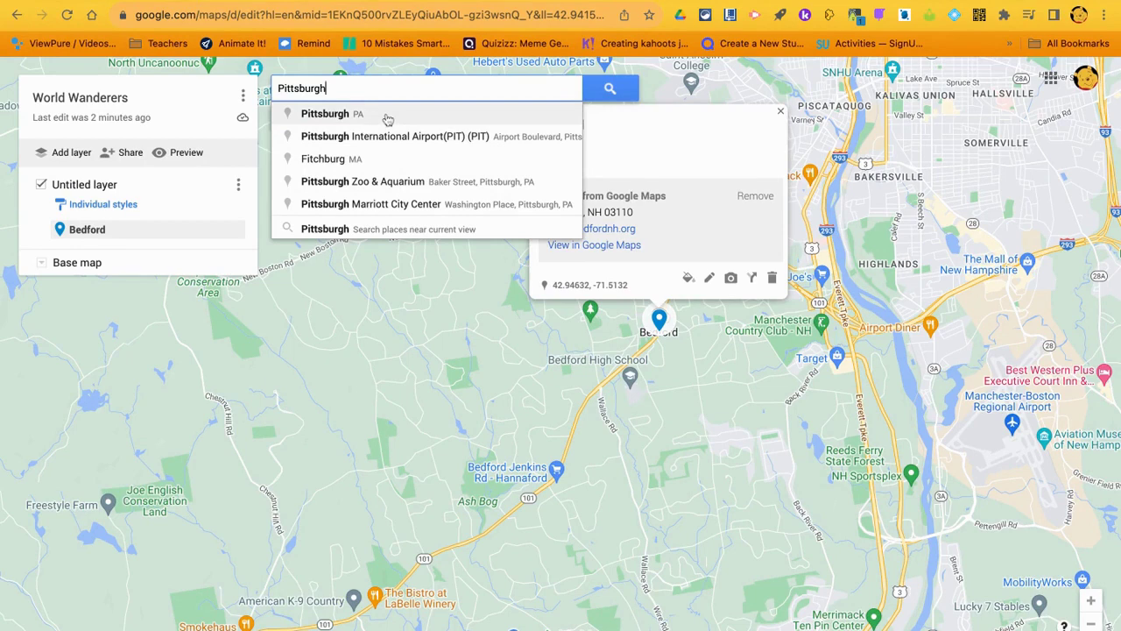
key(ctrl+a)
key(BackSpace)
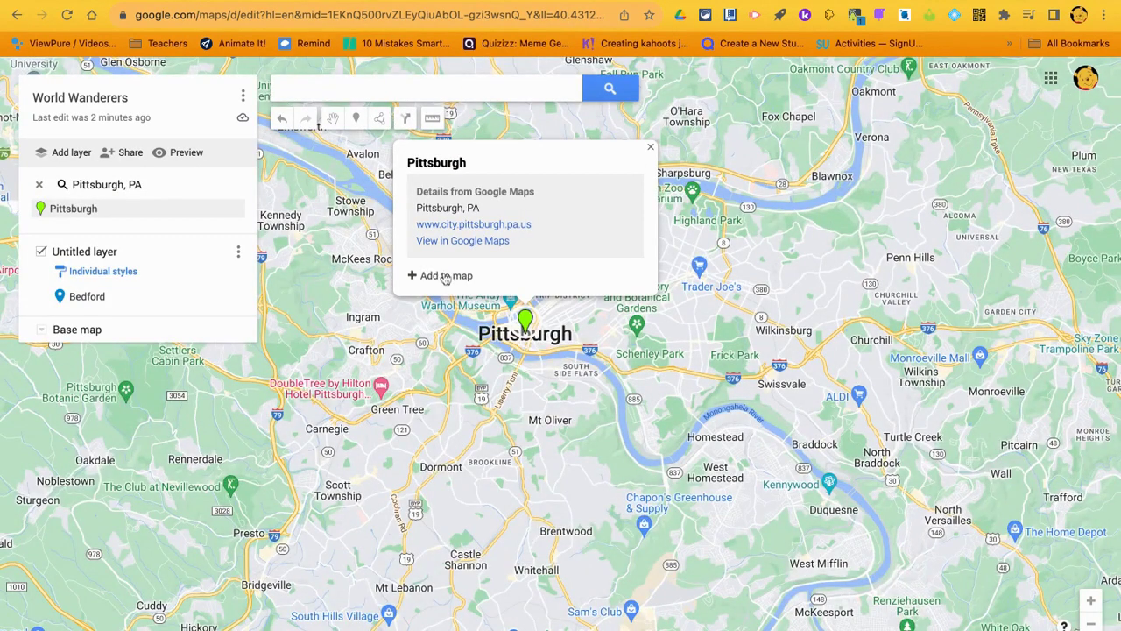
click(446, 276)
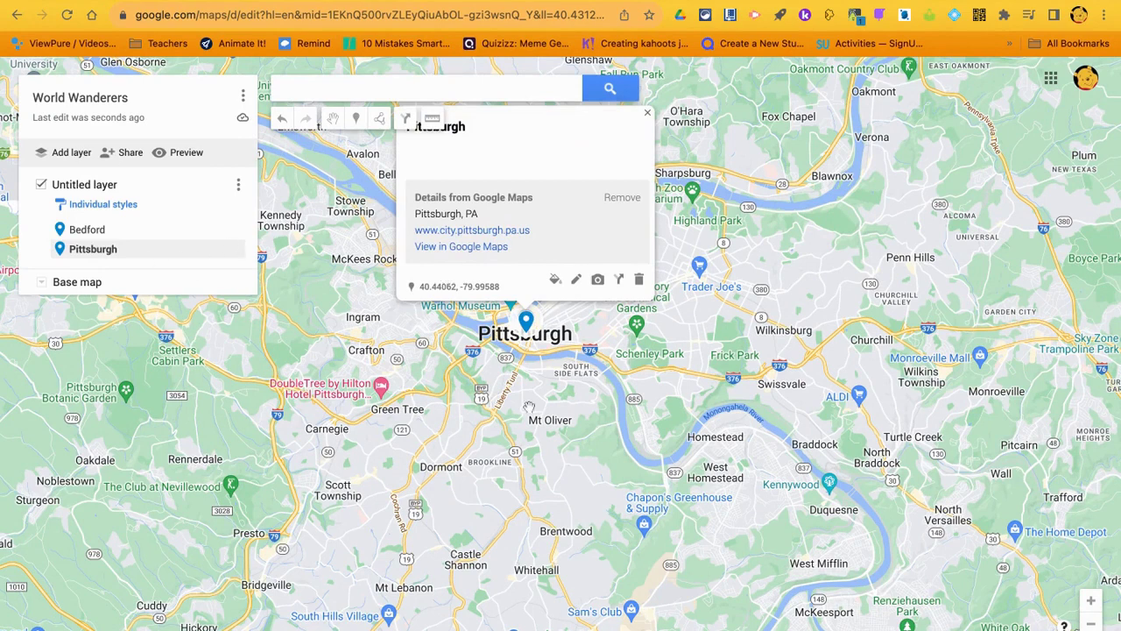
scroll(755, 519, down, 3)
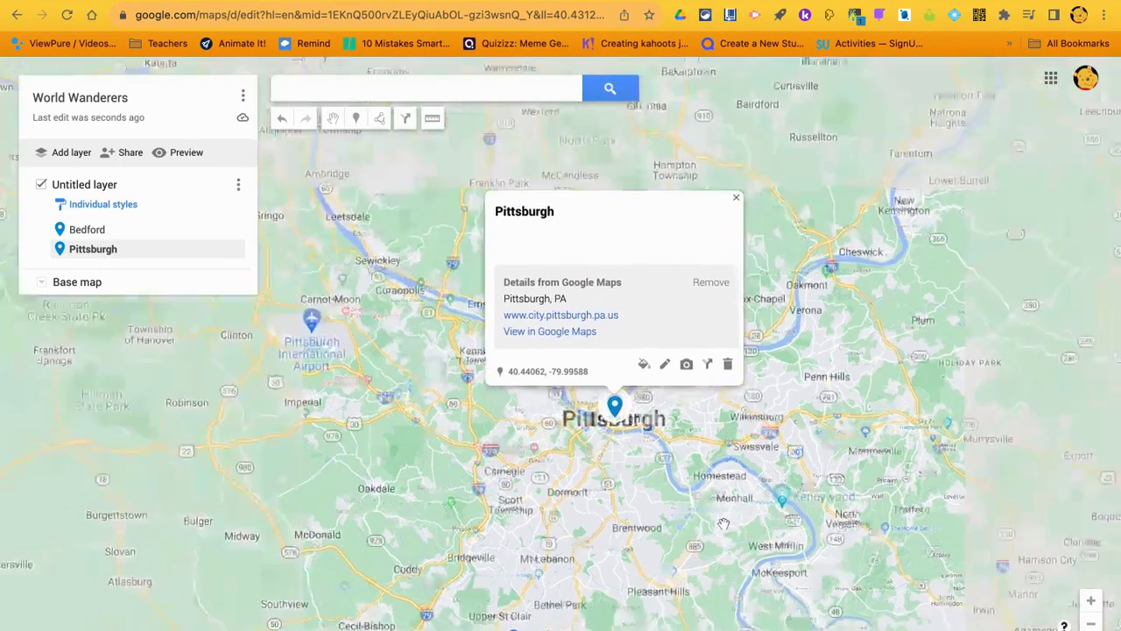
Measure Pittsburgh to Bedford as about 472 mi, then clear it and a stray 233 mi line
scroll(724, 524, down, 4)
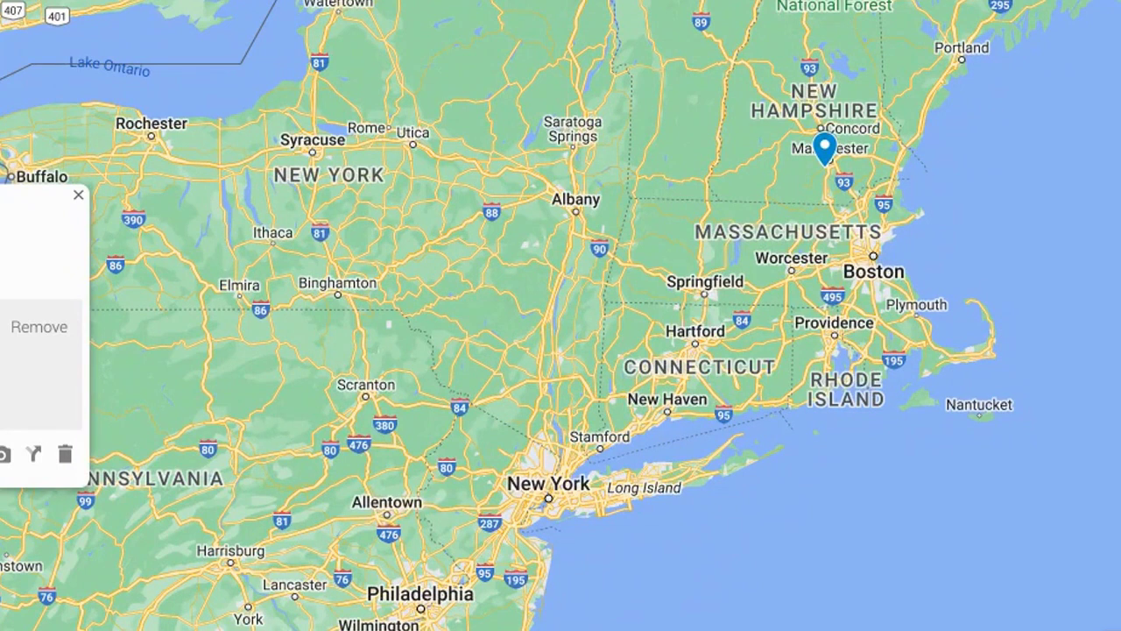
click(260, 487)
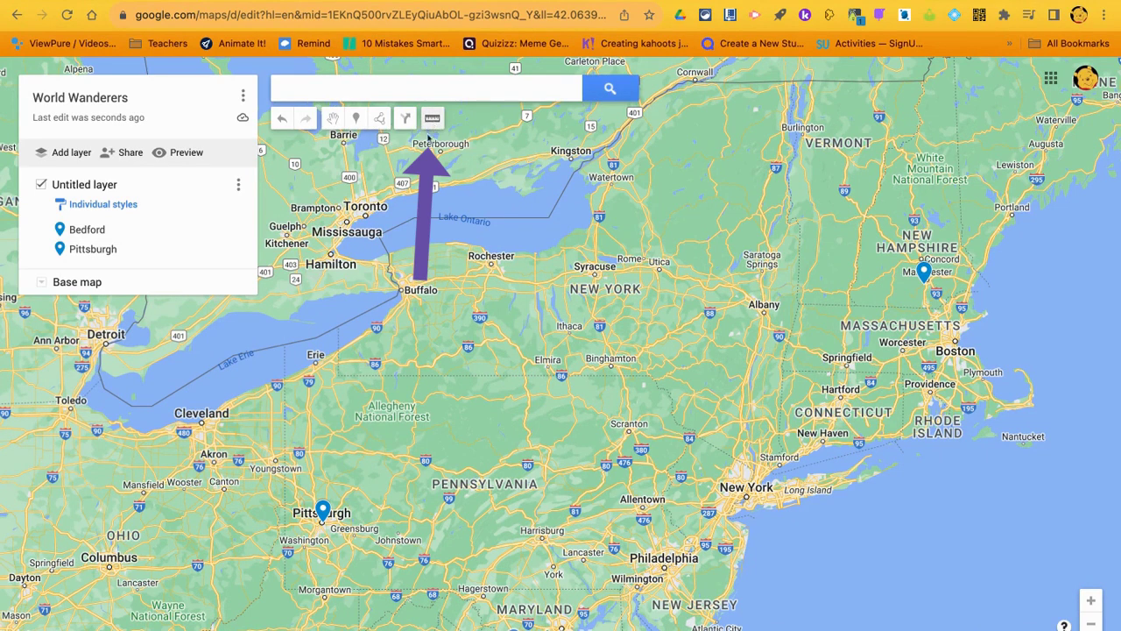
click(323, 517)
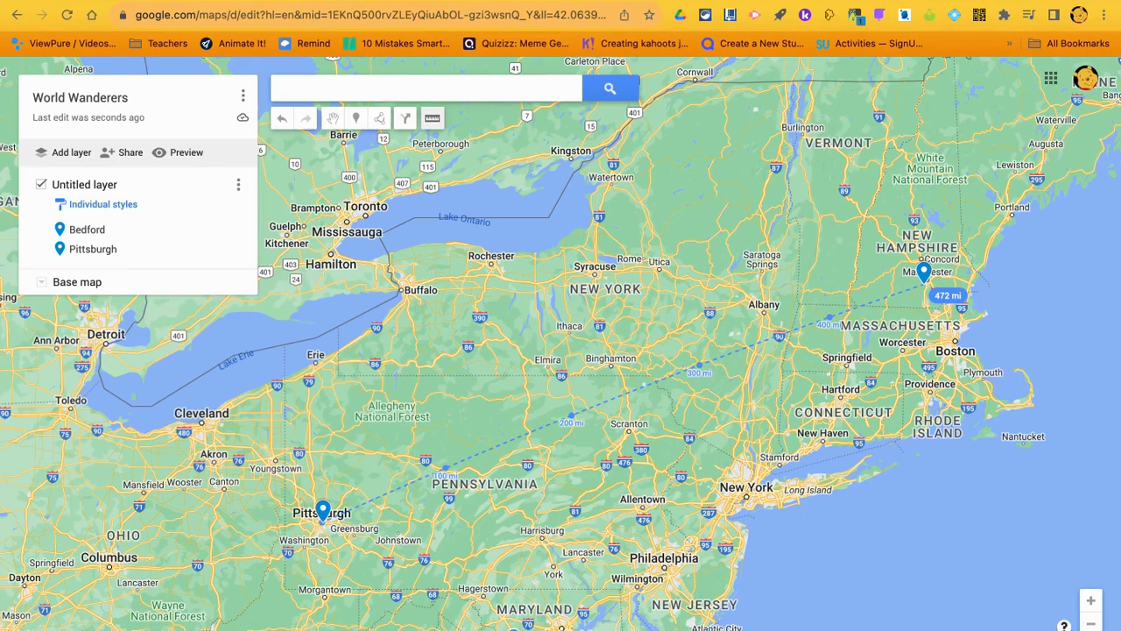
click(924, 278)
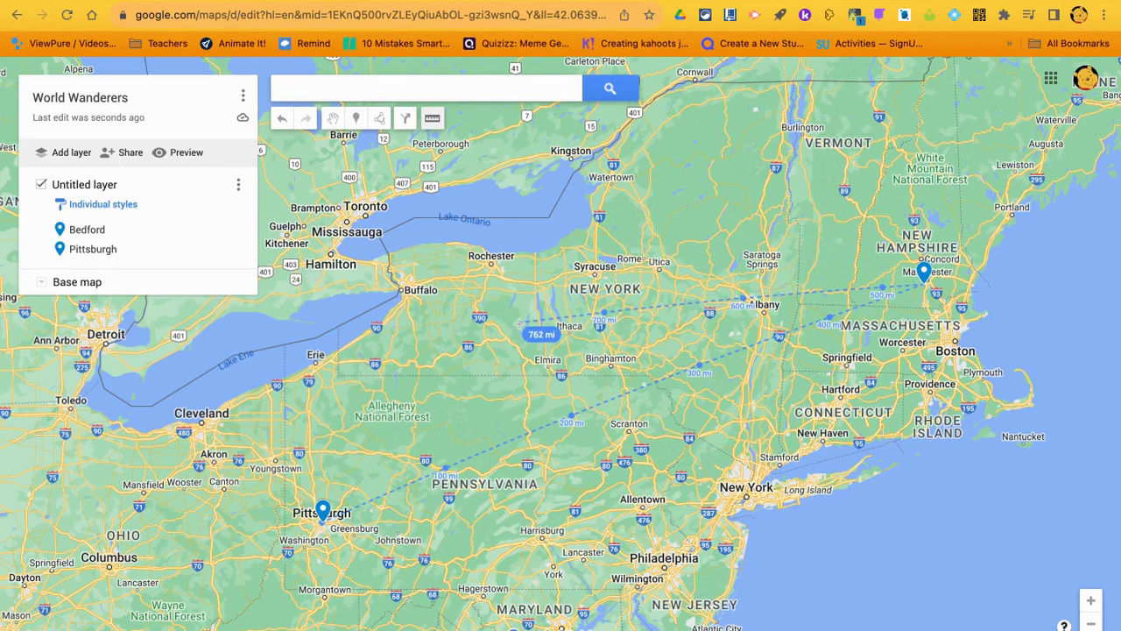
click(435, 120)
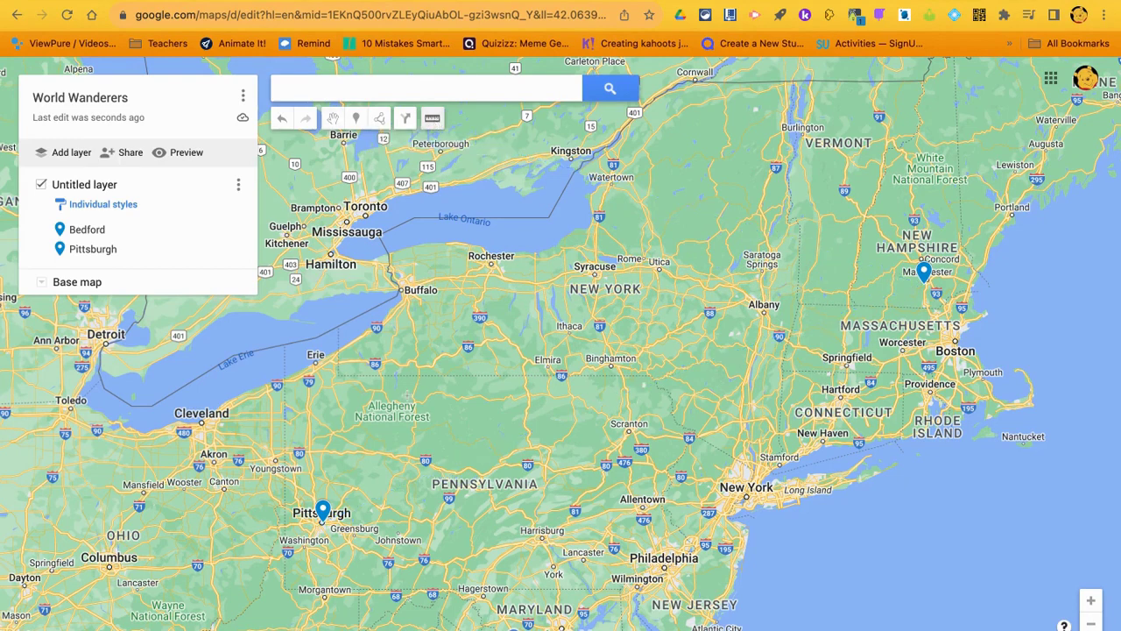
click(397, 420)
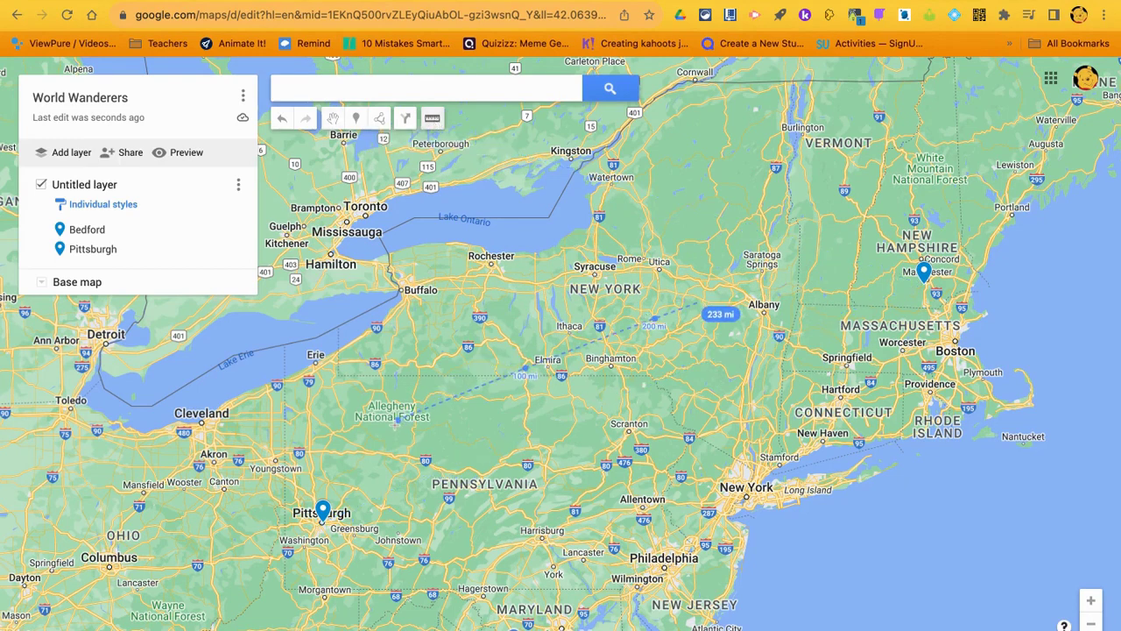
double_click(709, 313)
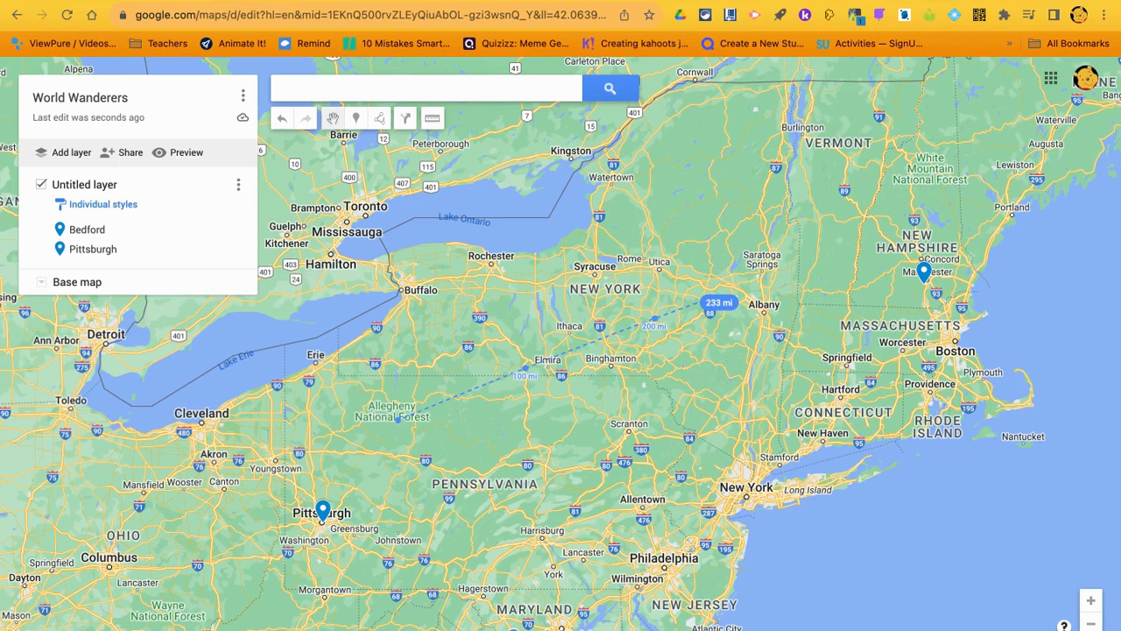
click(432, 117)
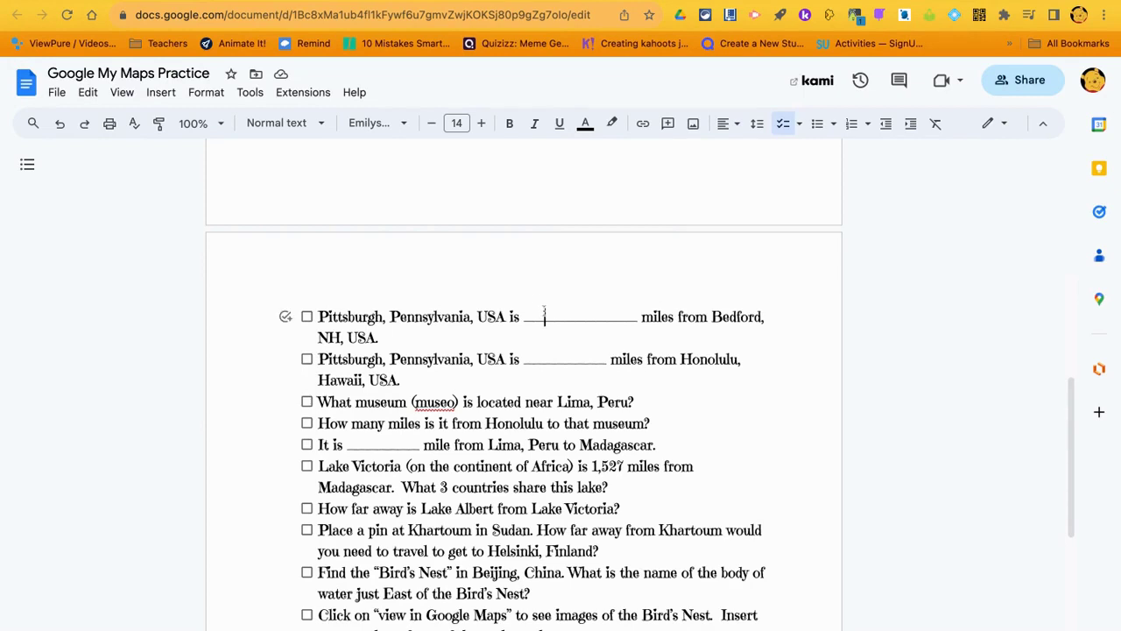
Type an answer in the Pittsburgh–Bedford miles blank, tick it, and return to the map
click(543, 313)
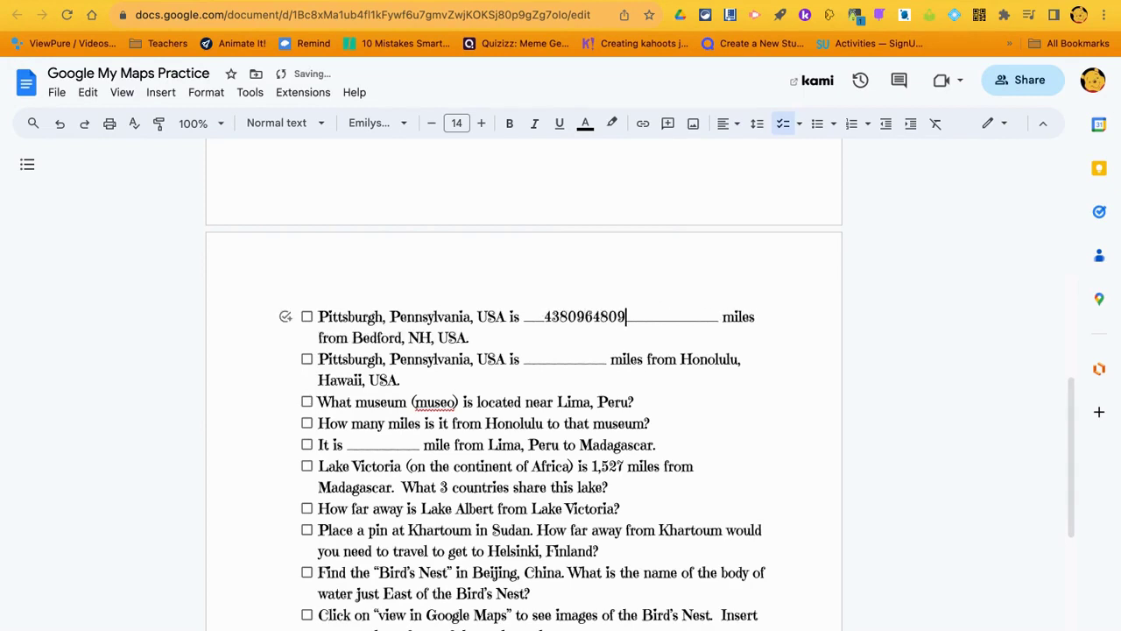
click(307, 317)
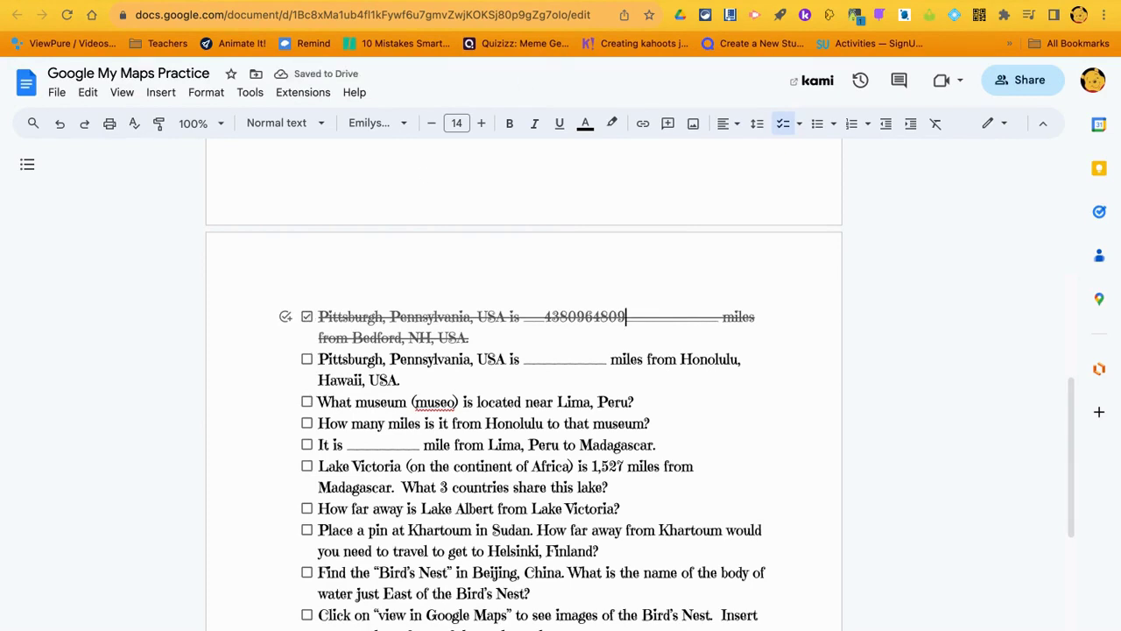
key(ctrl+Tab)
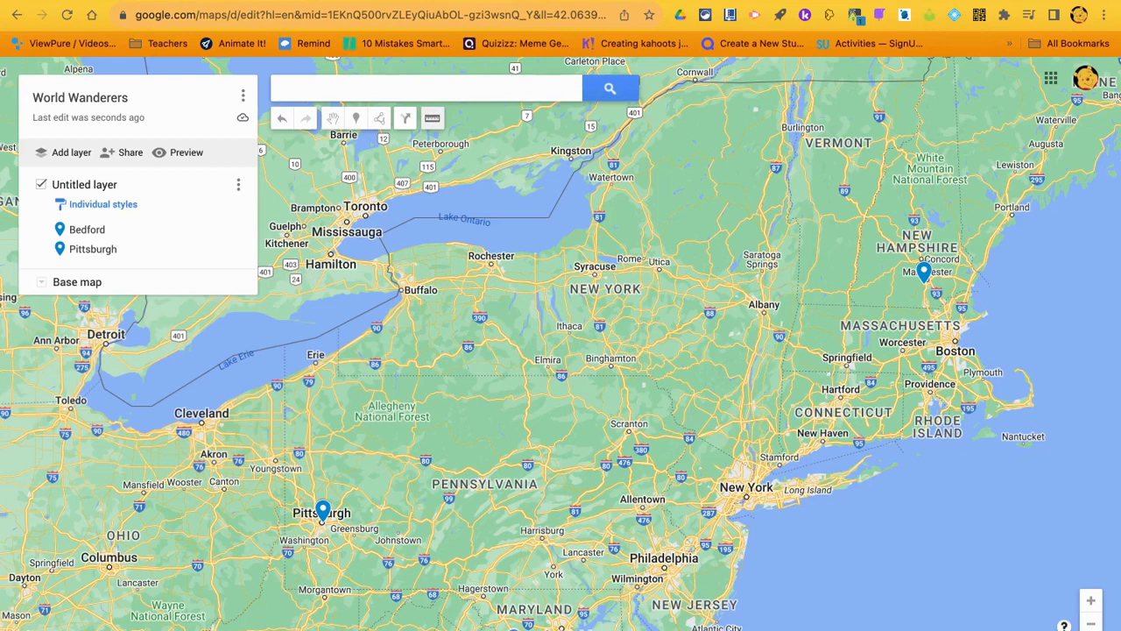